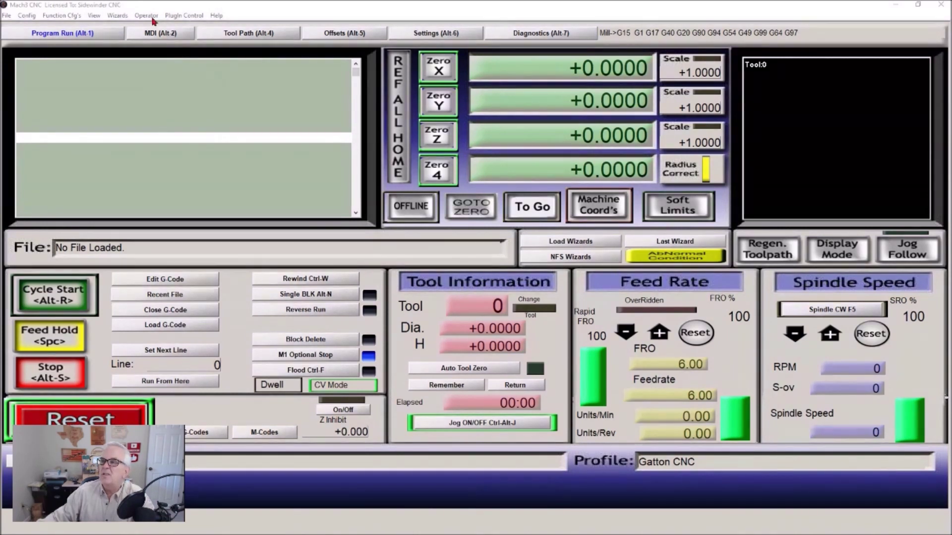
In Mach3, enable button script editing and open the auto tool zero script full screen
click(214, 6)
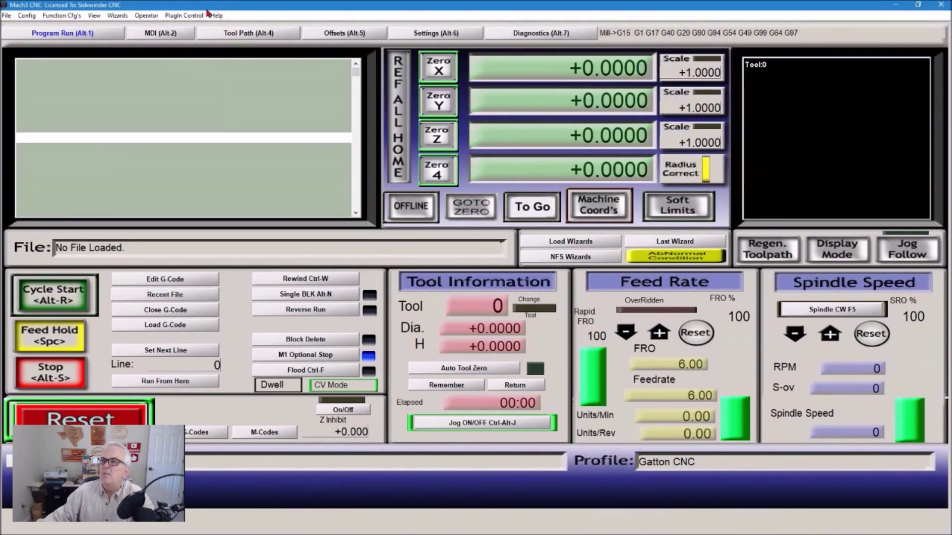
click(93, 15)
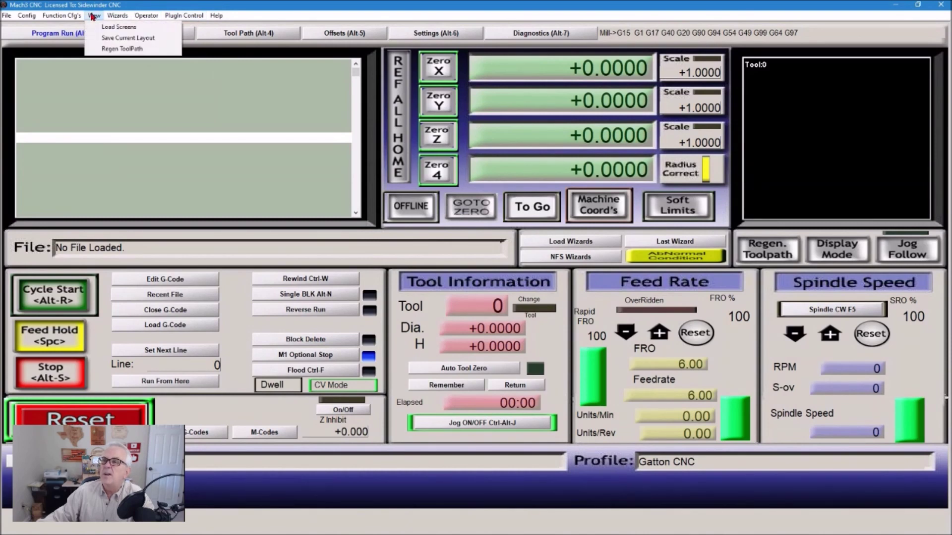
mouse_move(147, 16)
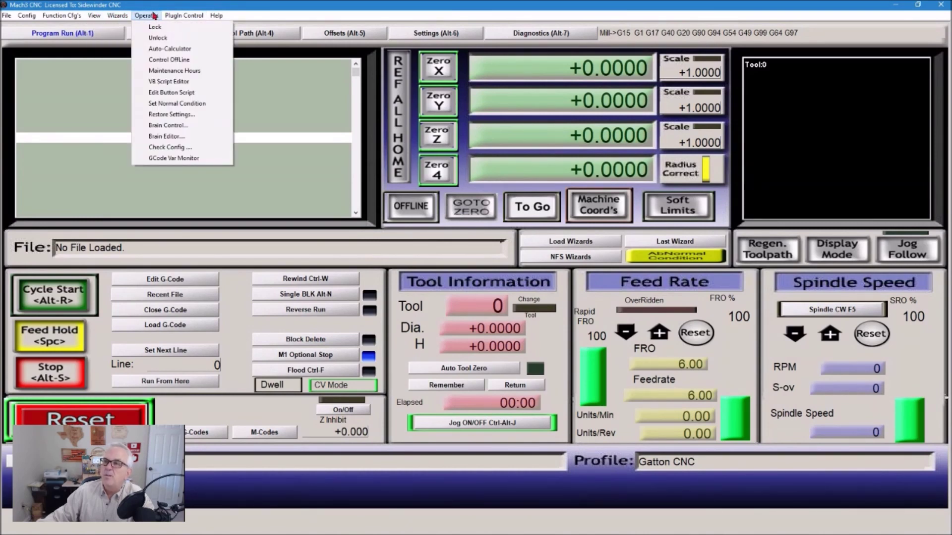
click(166, 94)
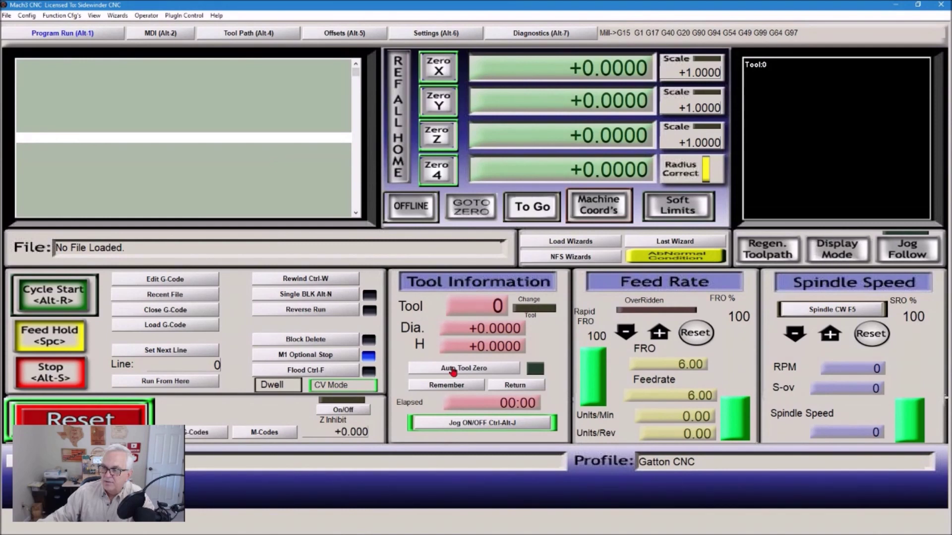
click(453, 370)
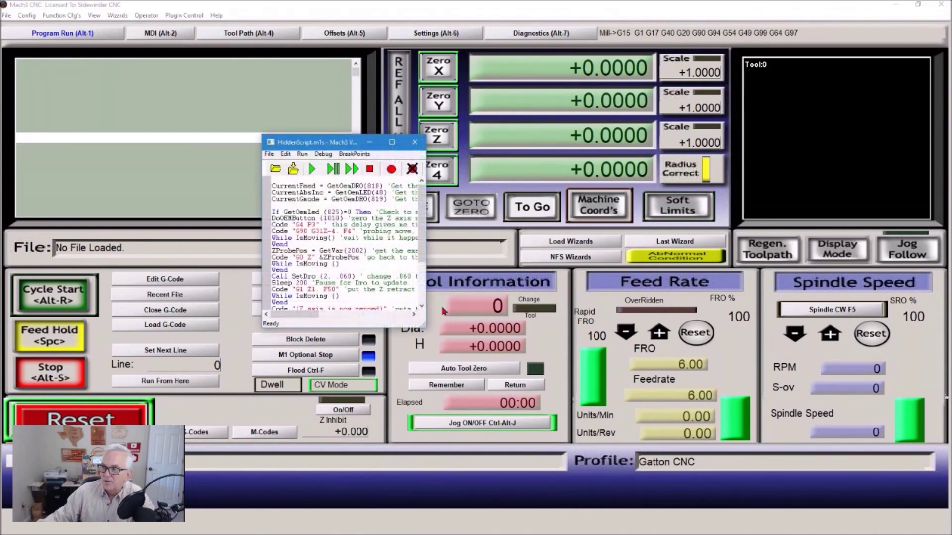
click(391, 143)
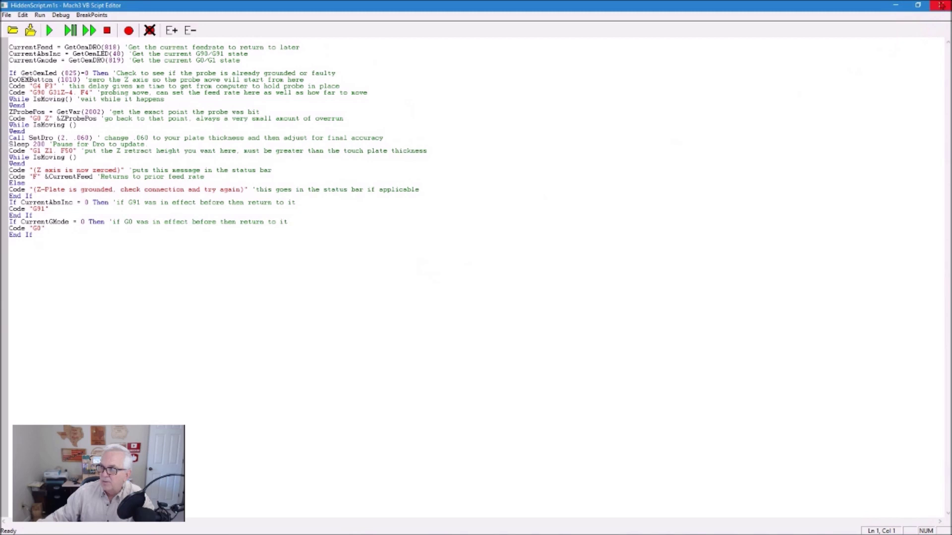
Close the script editor, saving the script, and bring up the CNC Backup Files folder
click(941, 5)
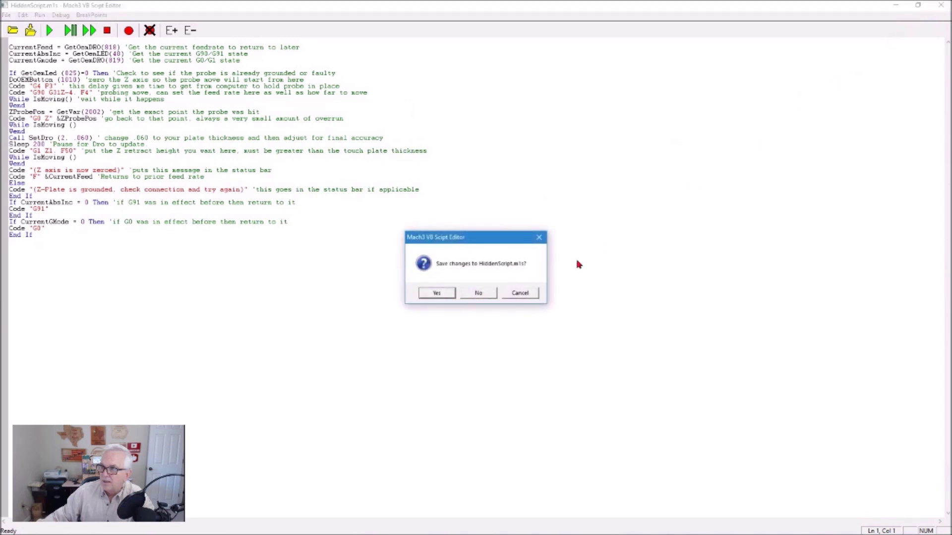
click(427, 294)
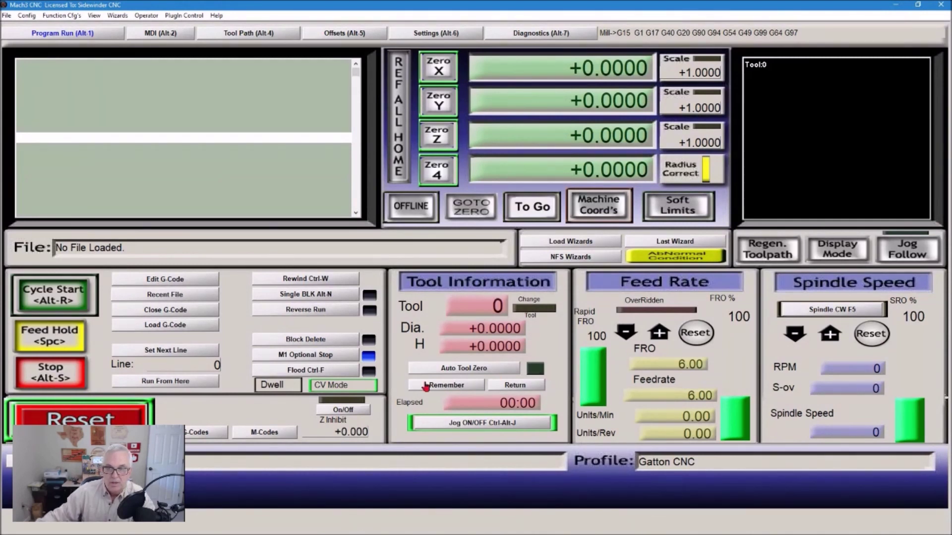
mouse_move(293, 533)
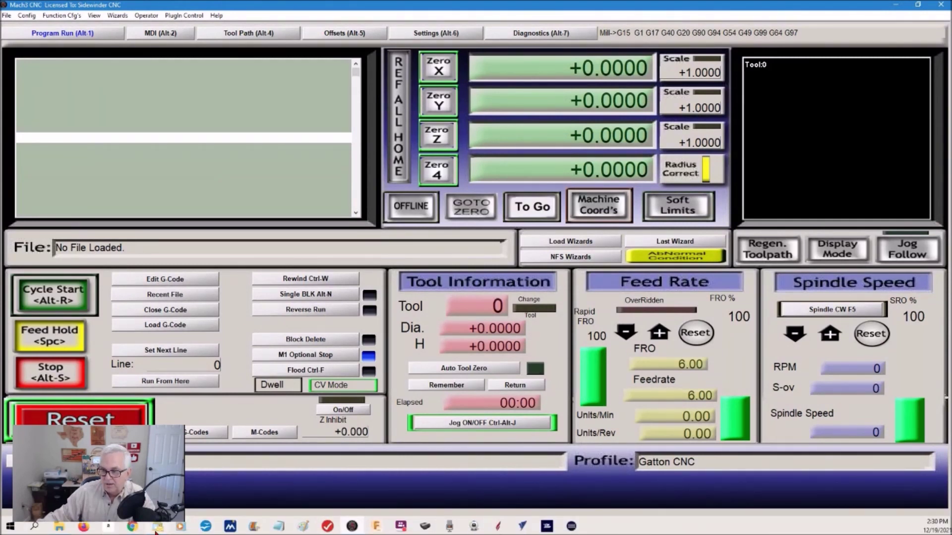
click(59, 526)
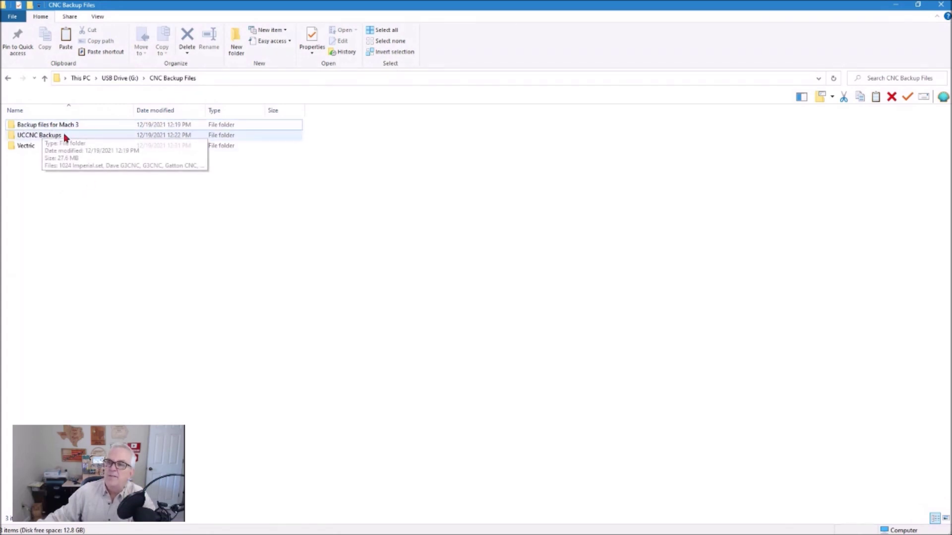
Open Backup files for Mach 3, select Mach3Version3.043 and Mach1Lic, then sort by type
double_click(43, 125)
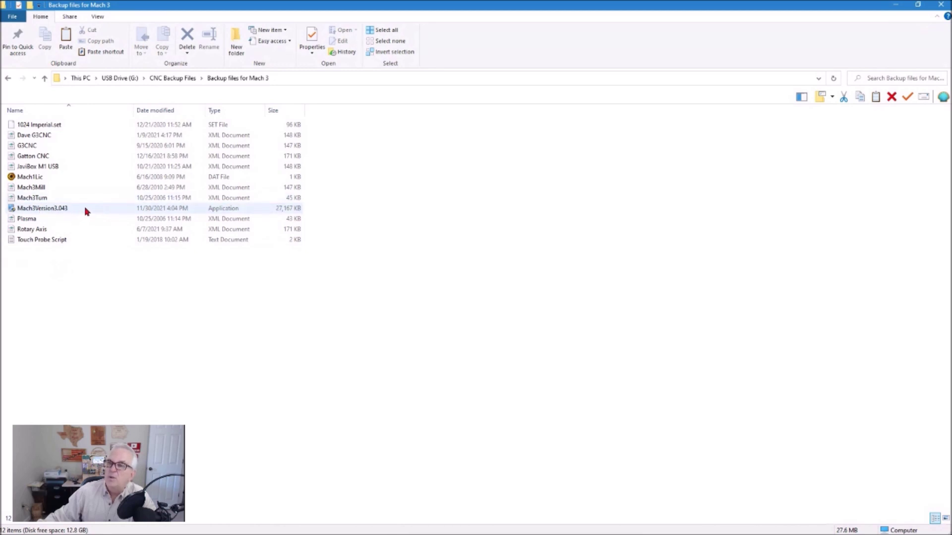
mouse_move(85, 211)
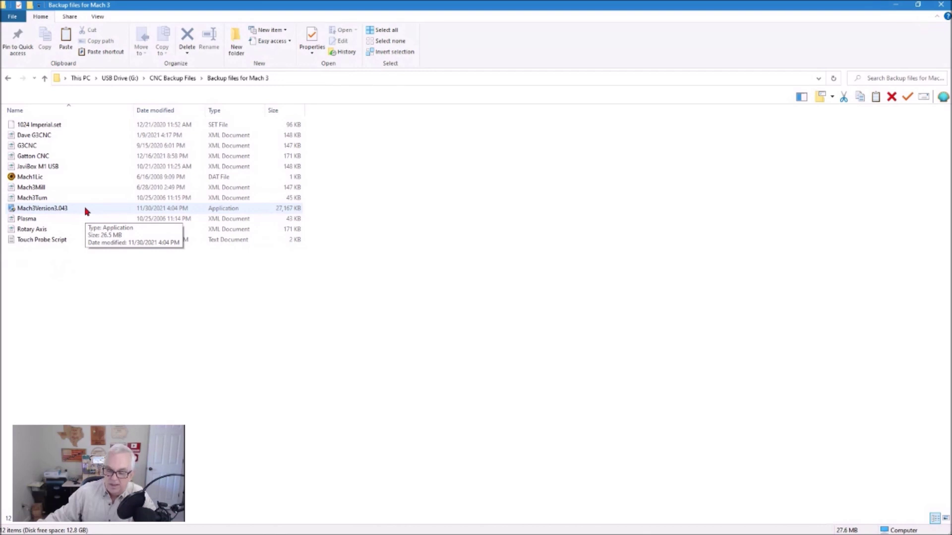
click(85, 212)
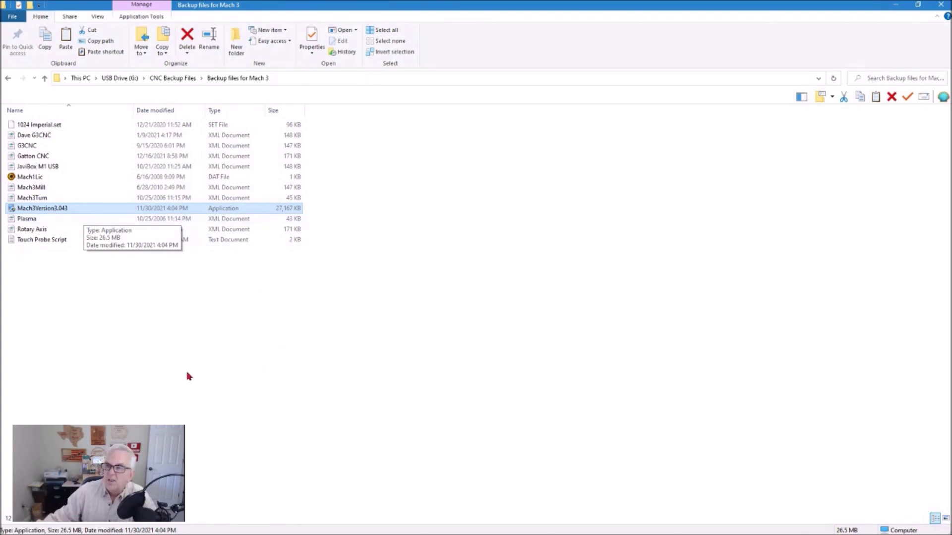
click(44, 177)
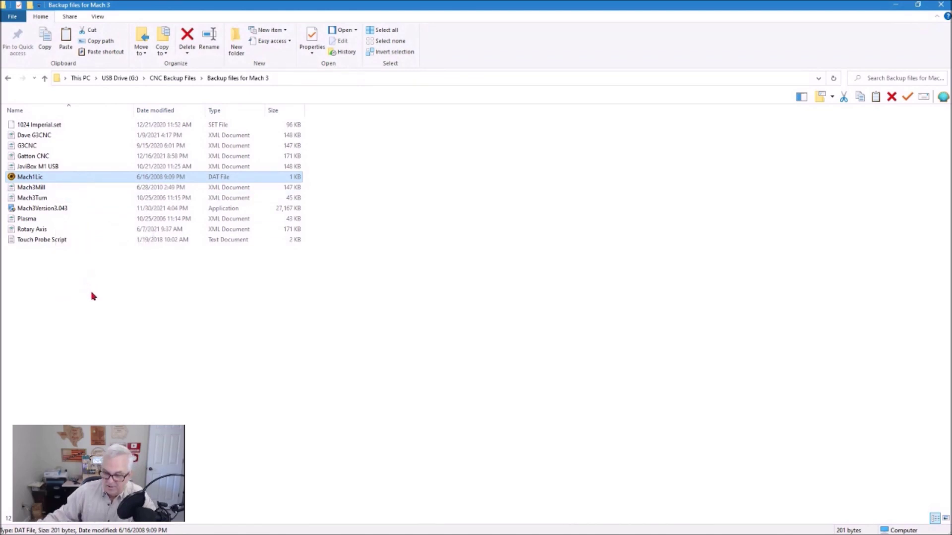
click(233, 114)
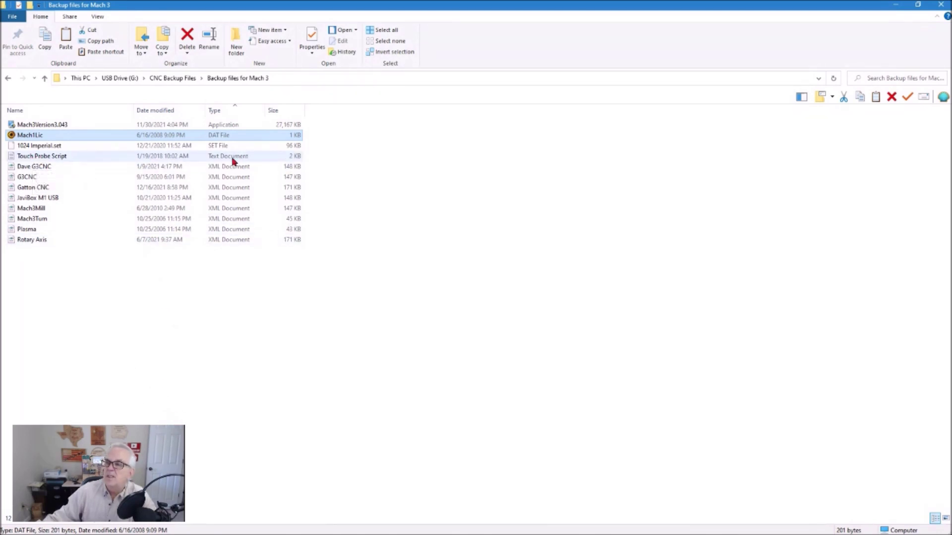
double_click(46, 158)
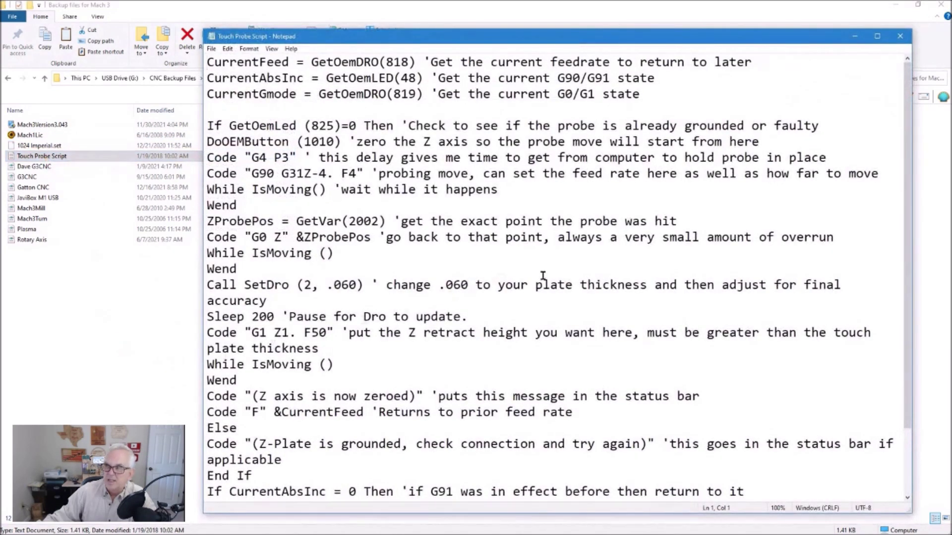
scroll(544, 275, down, 2)
scroll(544, 276, up, 2)
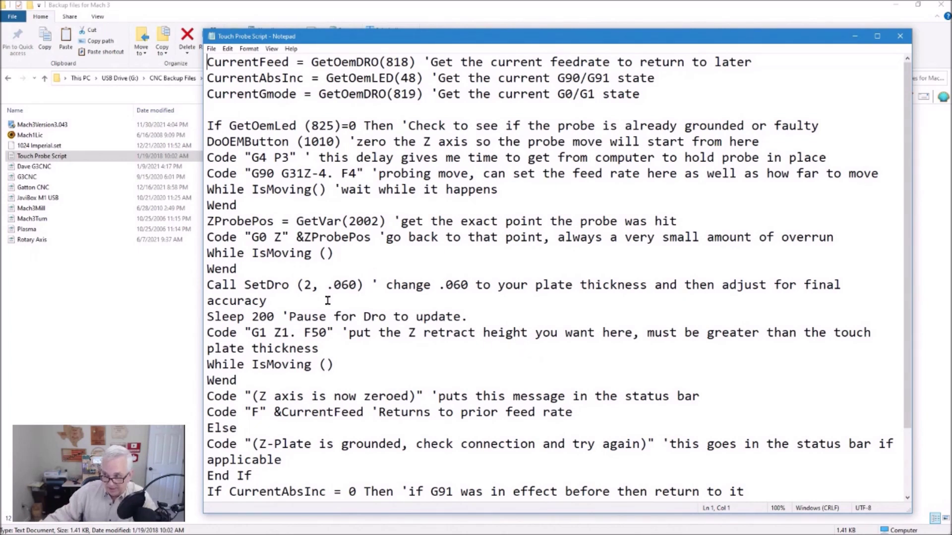
click(334, 284)
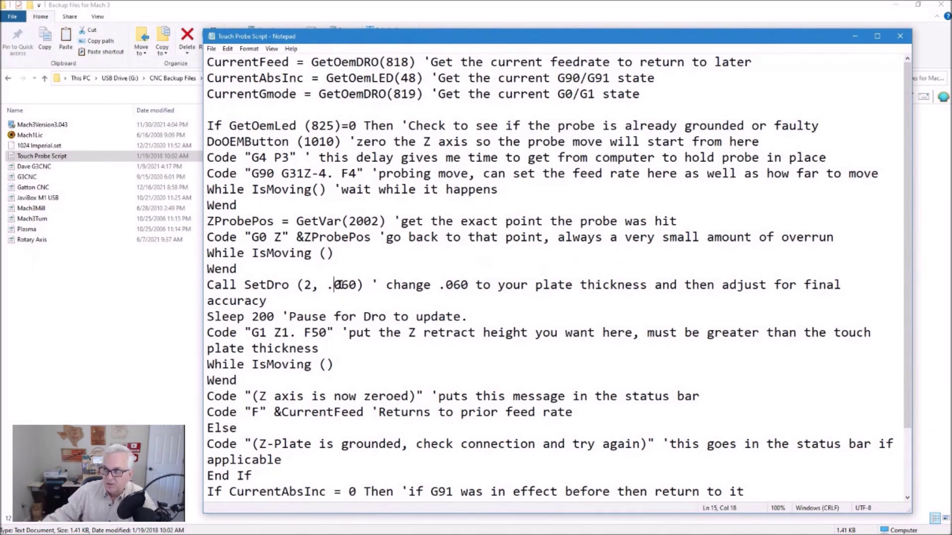
click(900, 35)
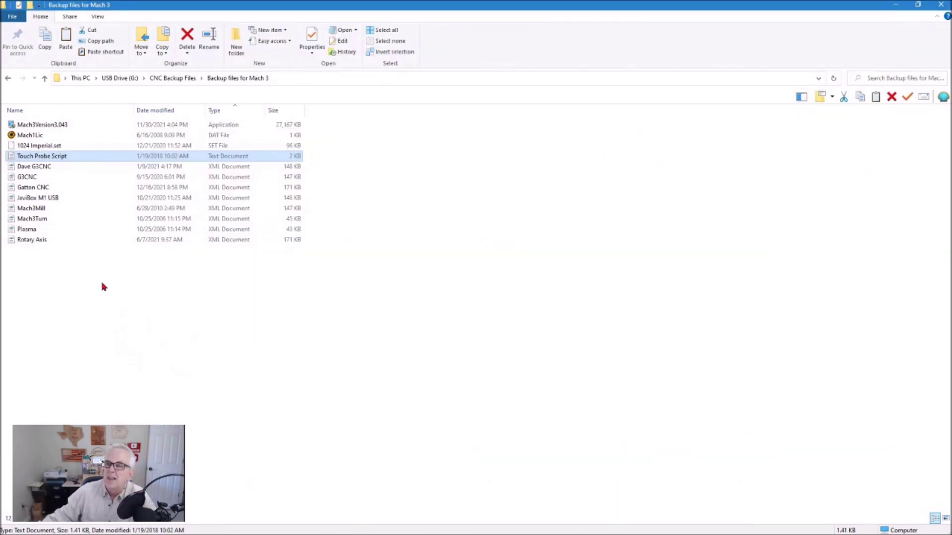
click(46, 147)
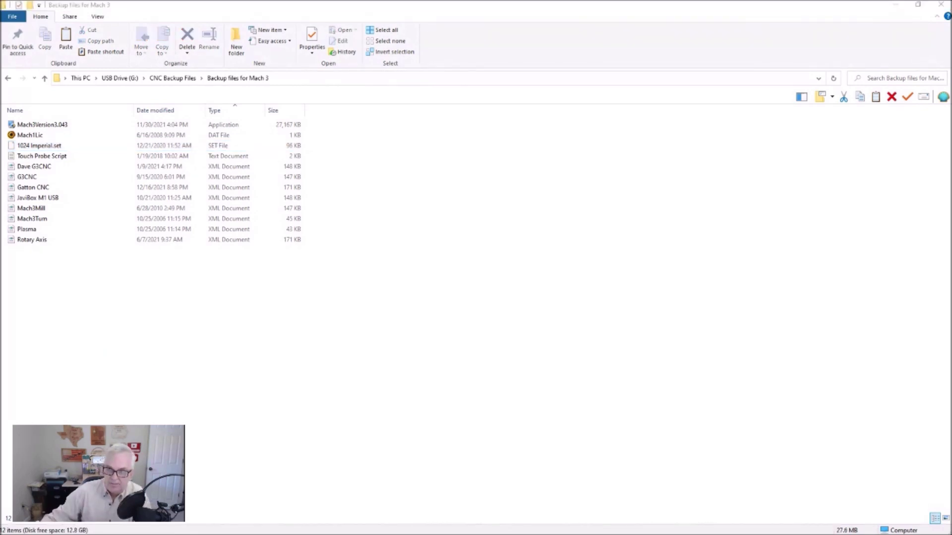
Go up to CNC Backup Files and open the UCCNC Backups folder
click(167, 79)
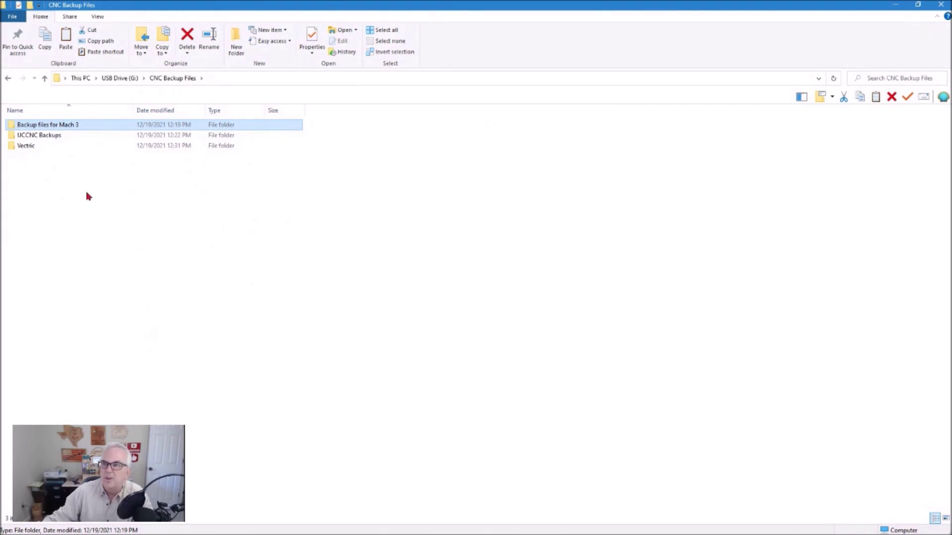
double_click(55, 138)
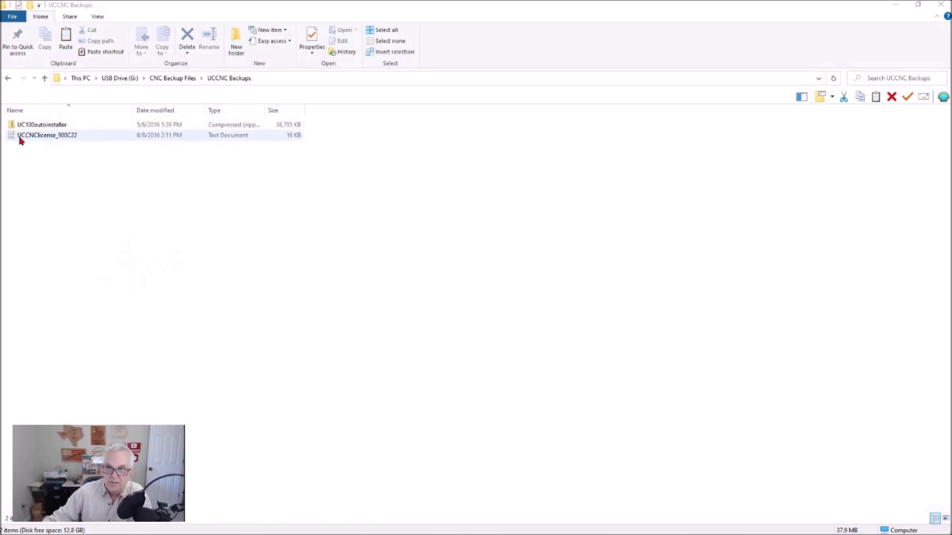
Return from UCCNC Backups to the CNC Backup Files folder via the address bar
click(168, 78)
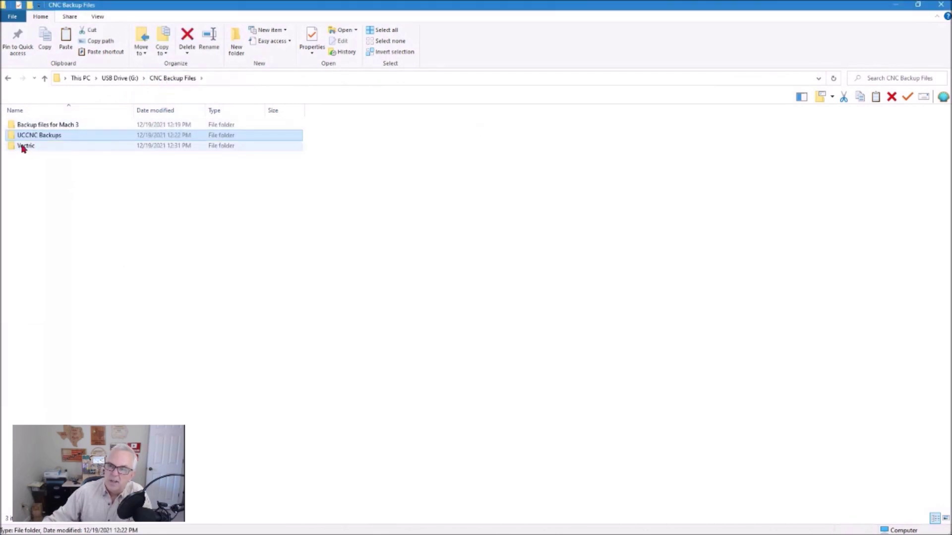
Open the Vectric folder and select the VCarveProV11003_Setup file
double_click(28, 147)
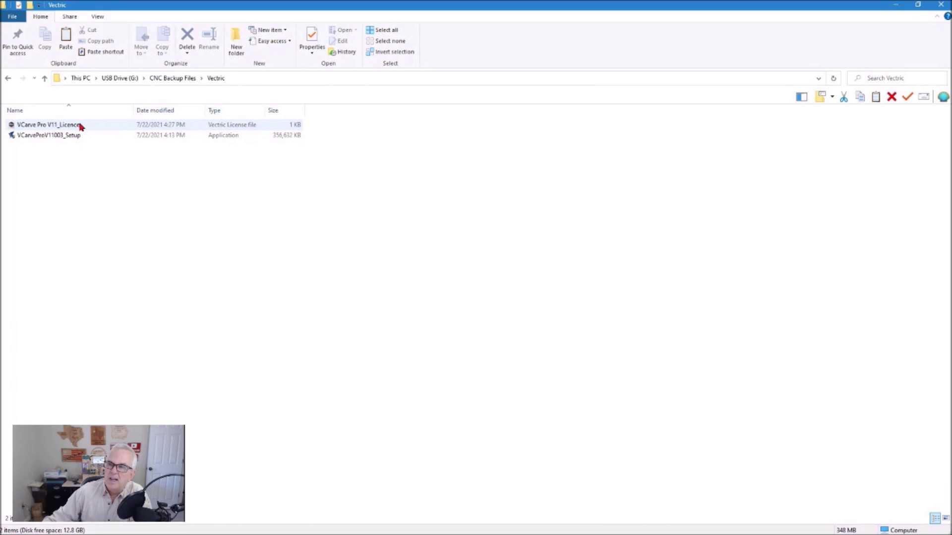
mouse_move(90, 127)
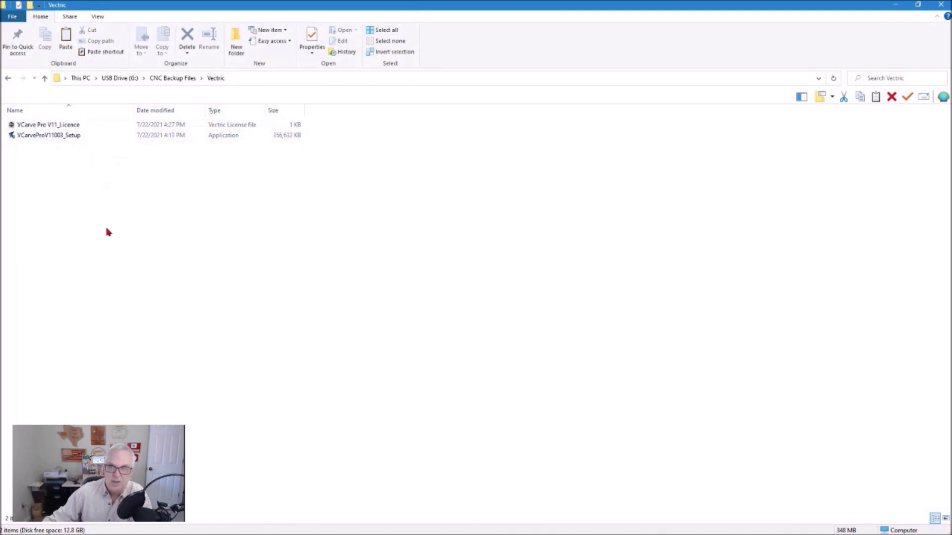
click(25, 136)
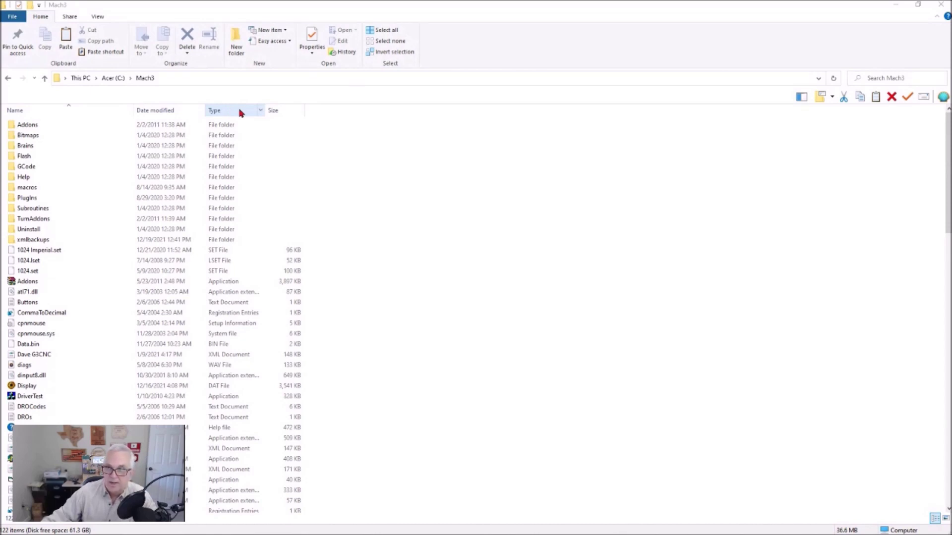
Sort C:\Mach3 by type and select the nine XML documents at the bottom
click(239, 113)
scroll(363, 227, down, 7)
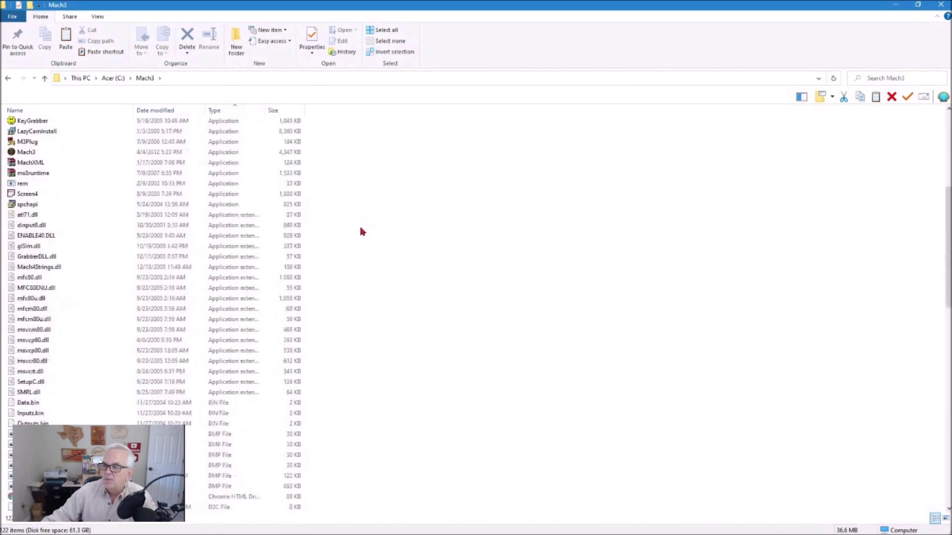
scroll(371, 400, down, 20)
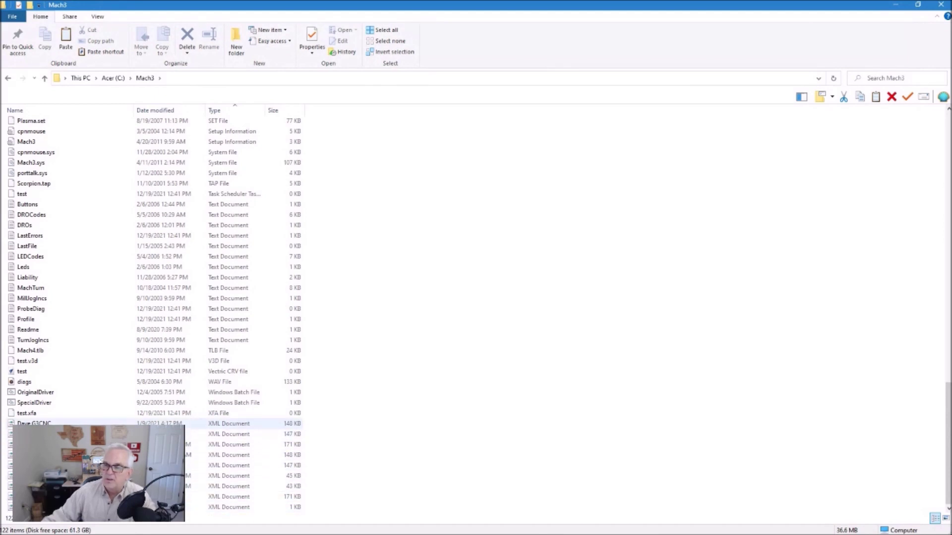
click(231, 424)
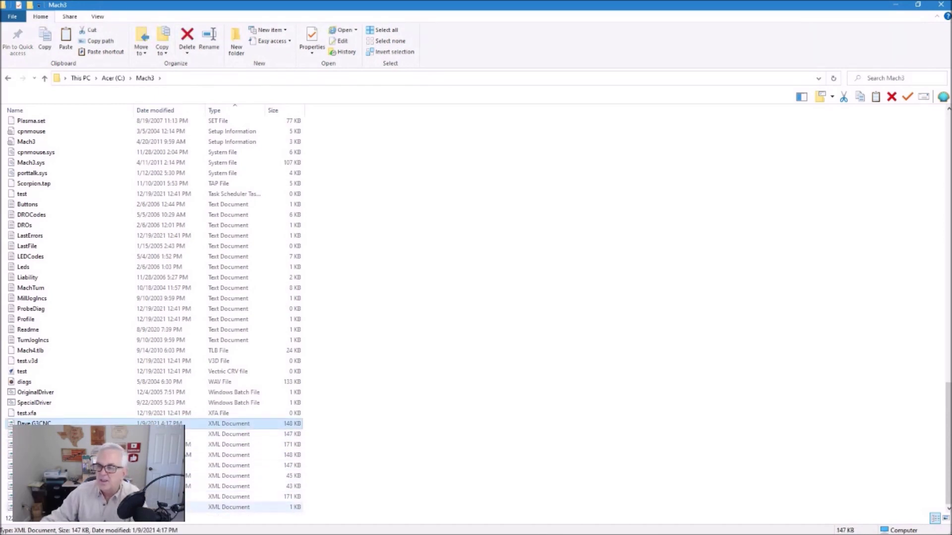
shift+click(230, 507)
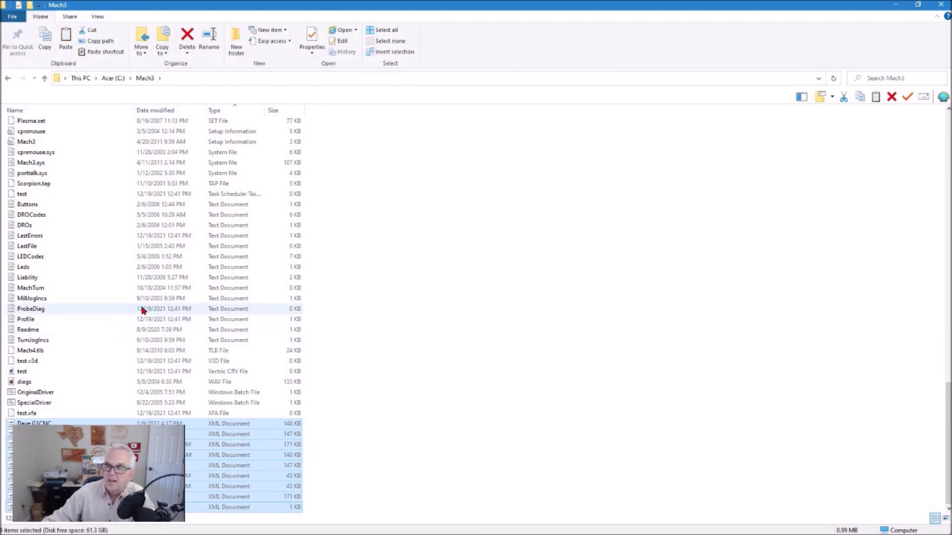
Clear the XML selection and point out the Mach1Lic and 1024.lset files
click(493, 231)
scroll(134, 303, up, 3)
scroll(127, 302, up, 2)
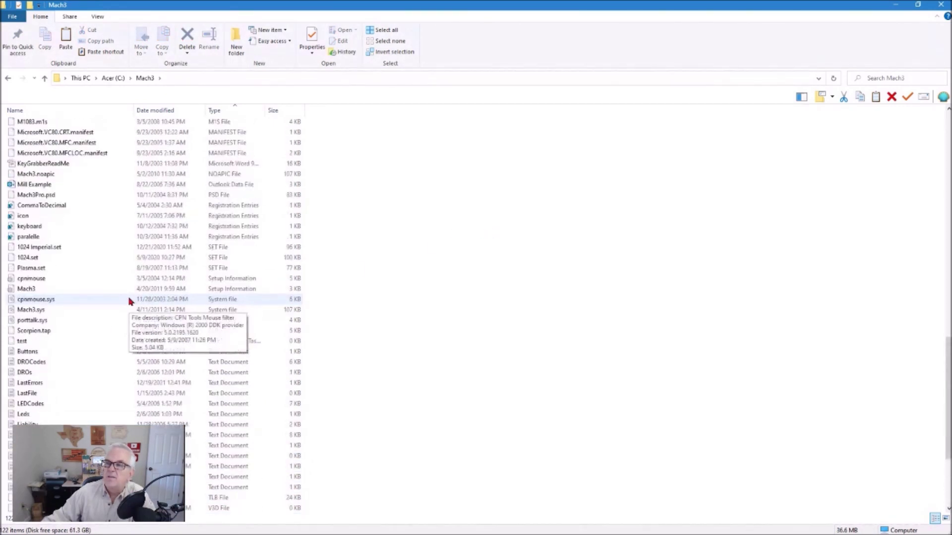
scroll(128, 302, up, 6)
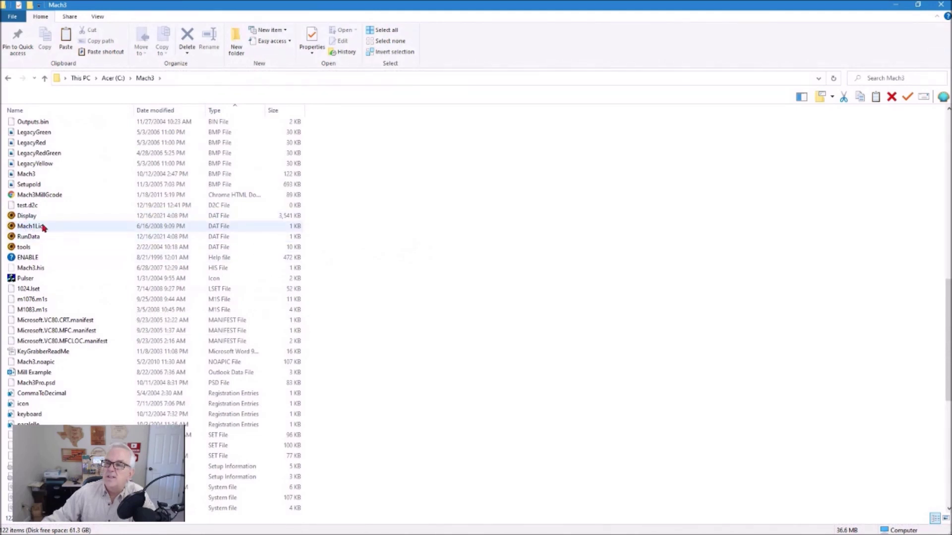
click(65, 230)
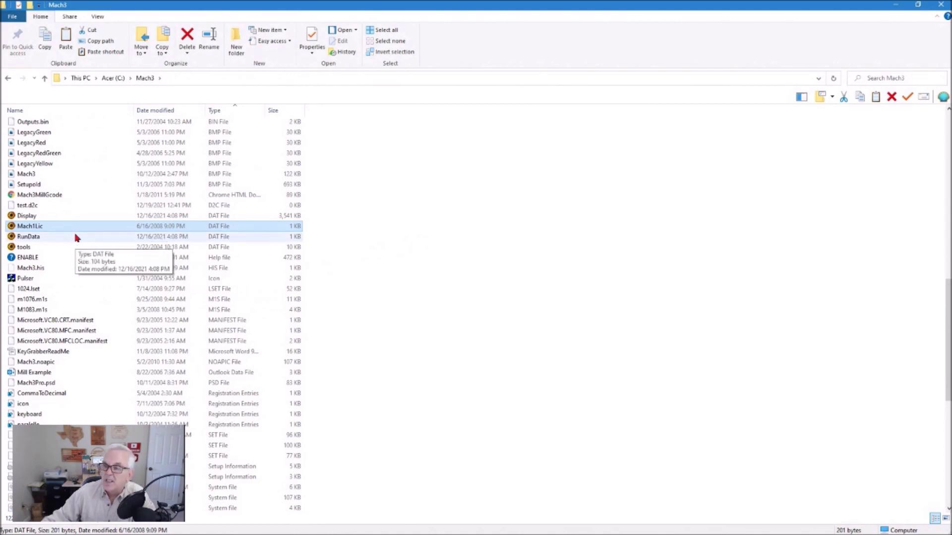
scroll(77, 238, down, 1)
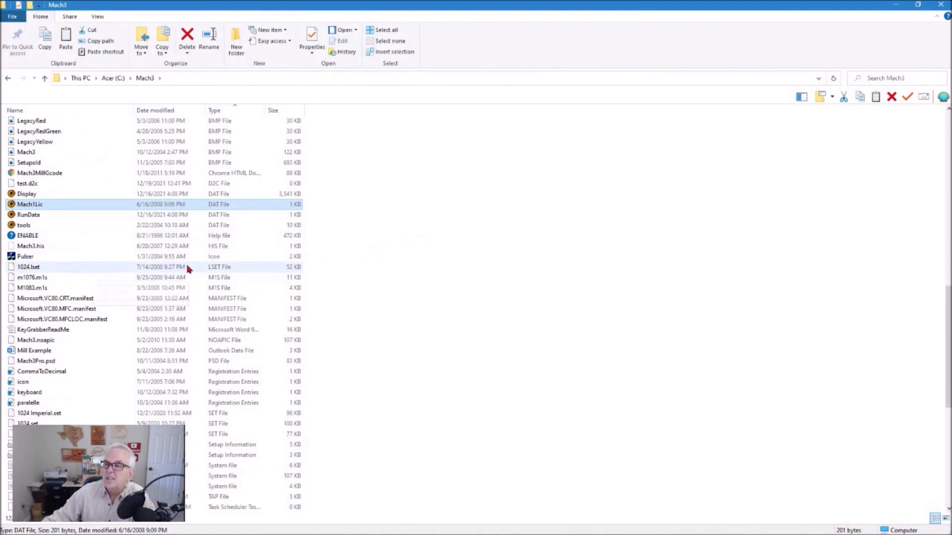
scroll(128, 276, down, 1)
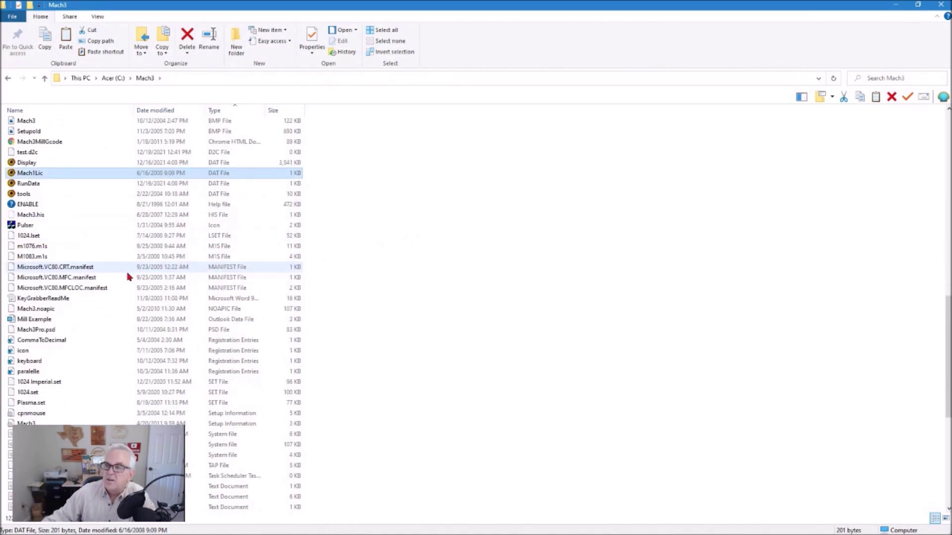
click(25, 237)
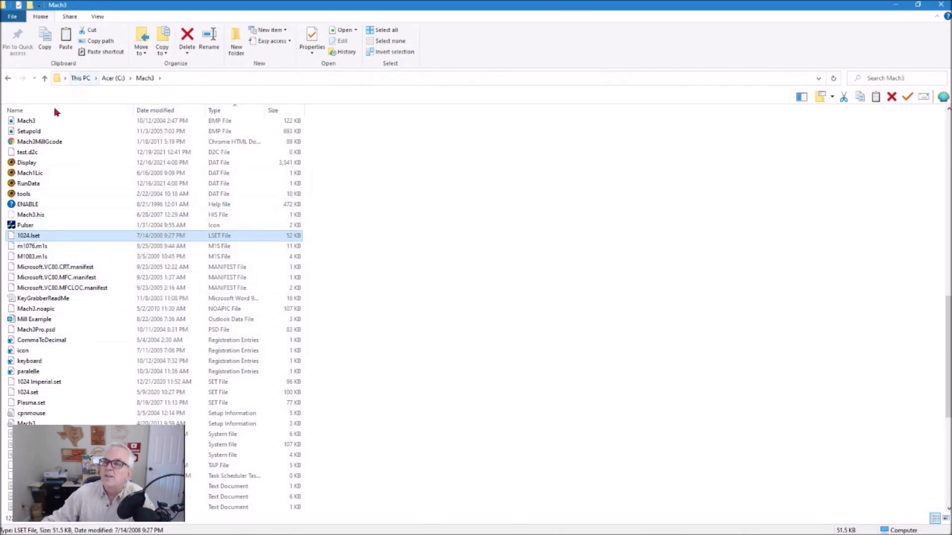
Sort the Mach3 folder by name, highlight 1024 Imperial.set, and show the navigation pane
click(30, 112)
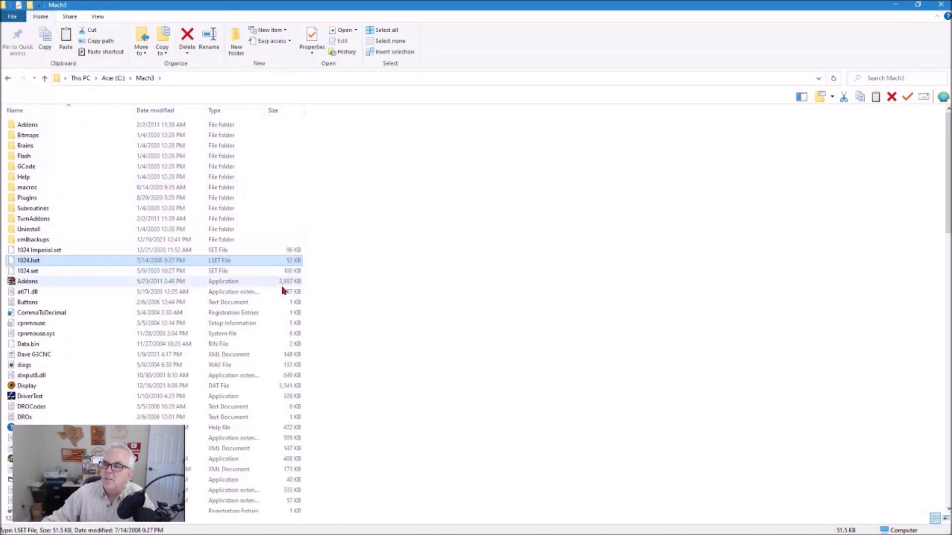
click(47, 253)
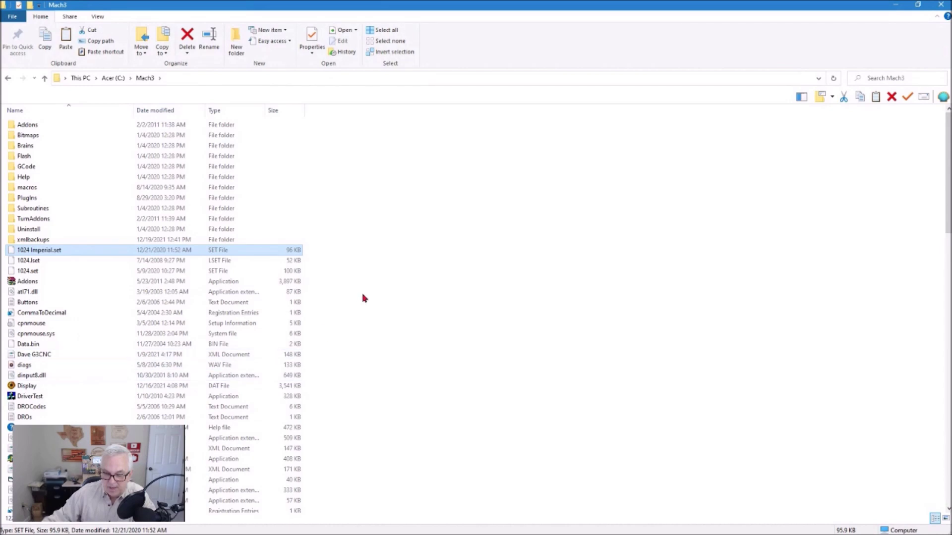
click(801, 97)
Locate the Mach3Version3.043 (2) installer in Downloads, then hide the navigation pane
click(22, 142)
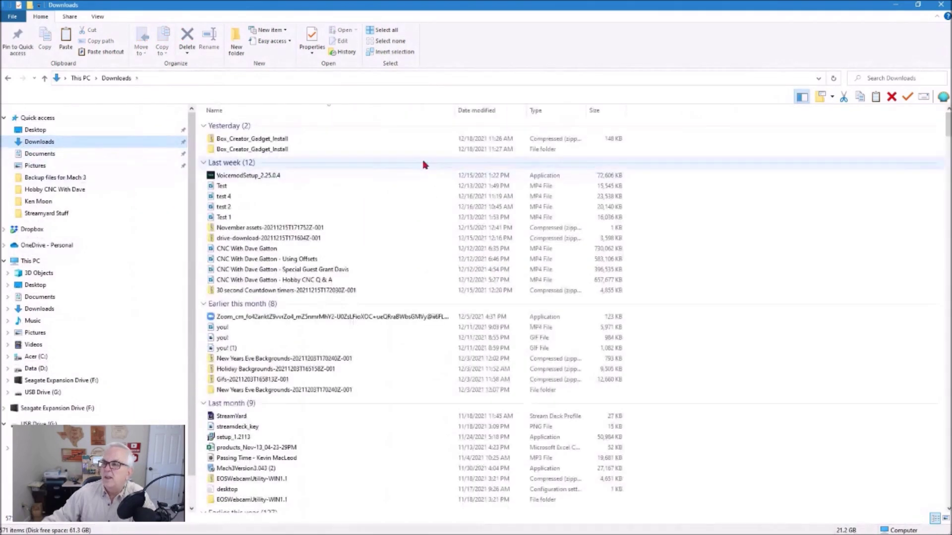
scroll(365, 233, down, 6)
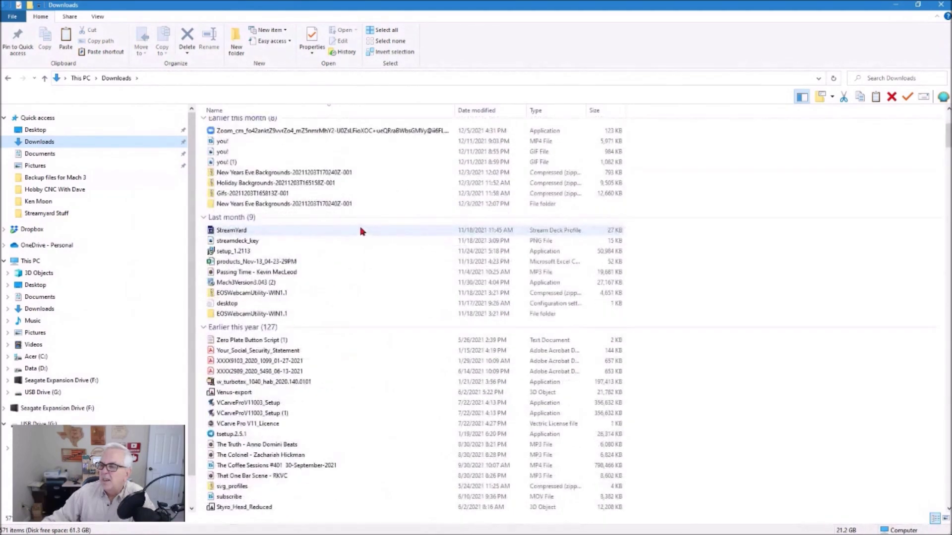
click(248, 282)
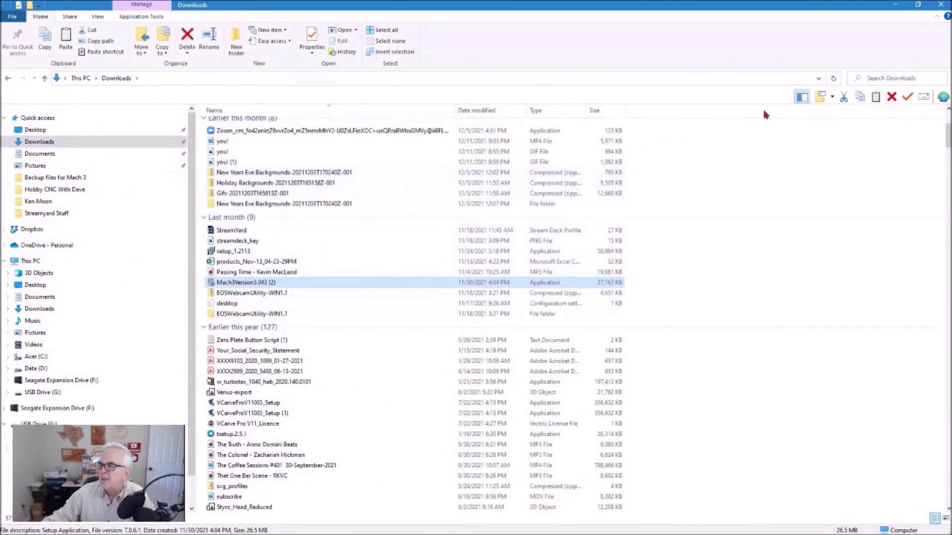
click(804, 97)
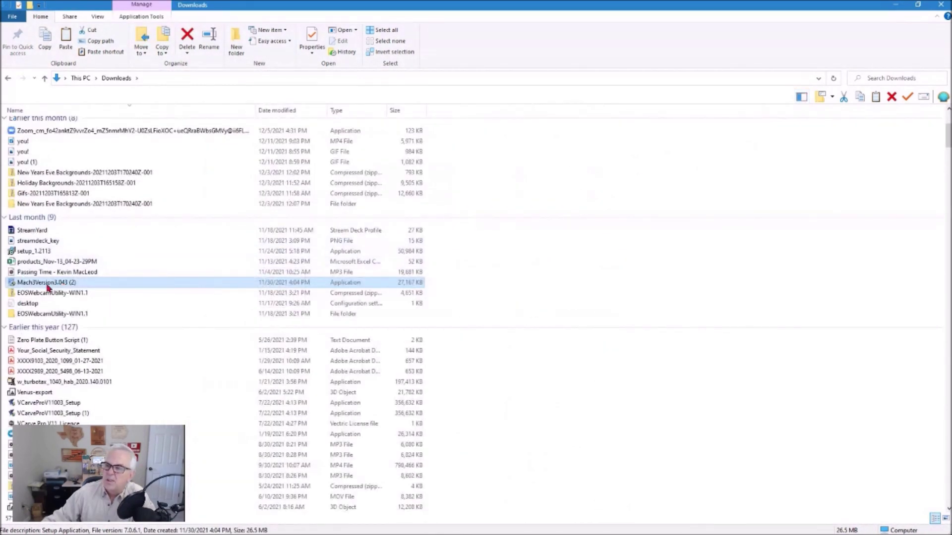